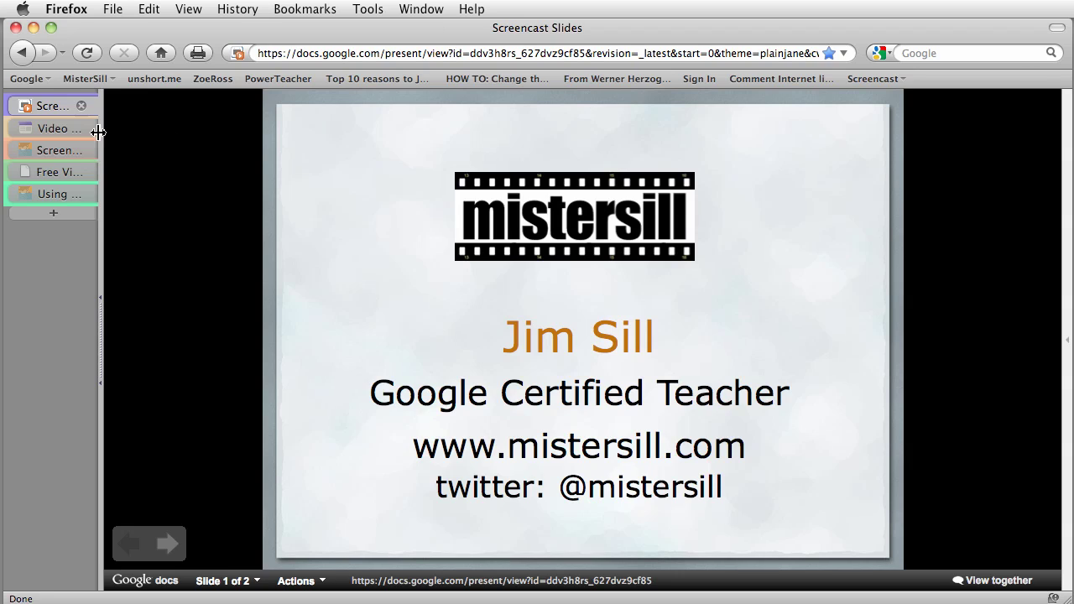
Attach the video file rosebowl.m4v from the Desktop to the Screencast Test Page.
left_click(63, 133)
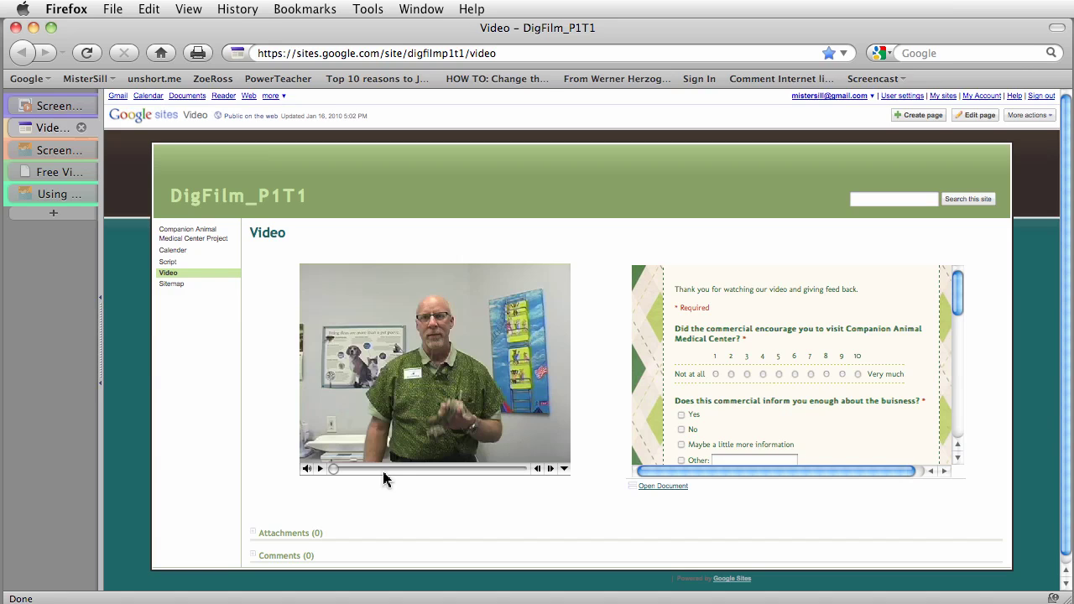
left_click(58, 154)
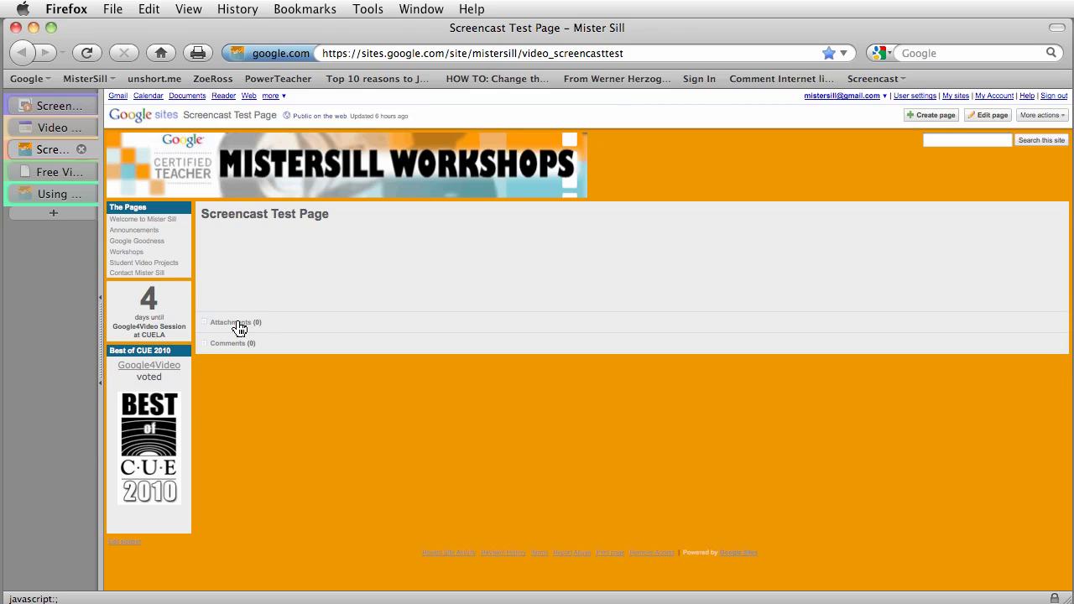
left_click(239, 325)
left_click(351, 342)
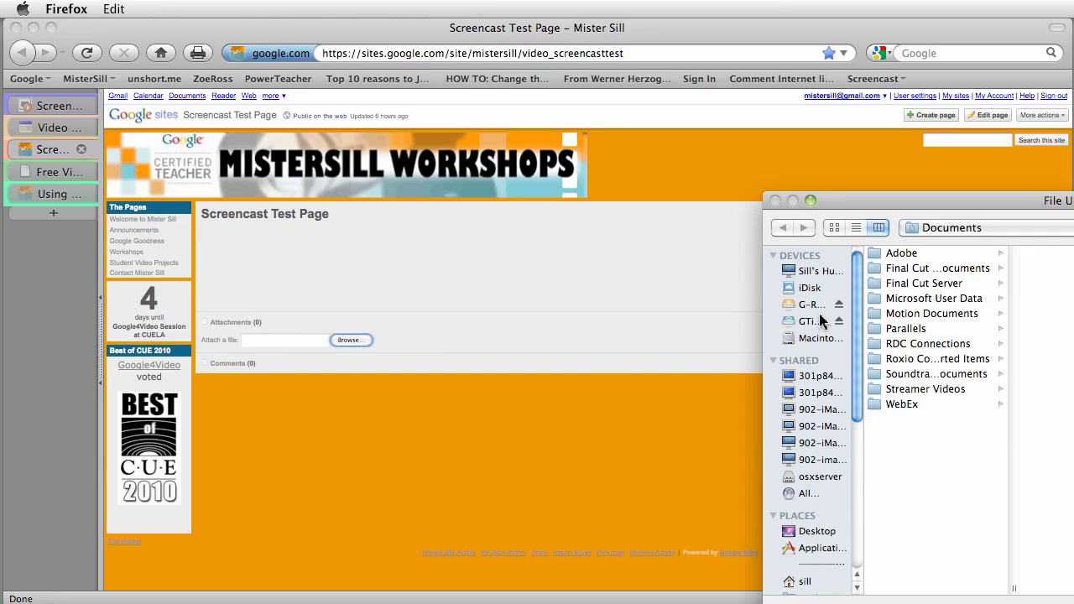
left_click(817, 531)
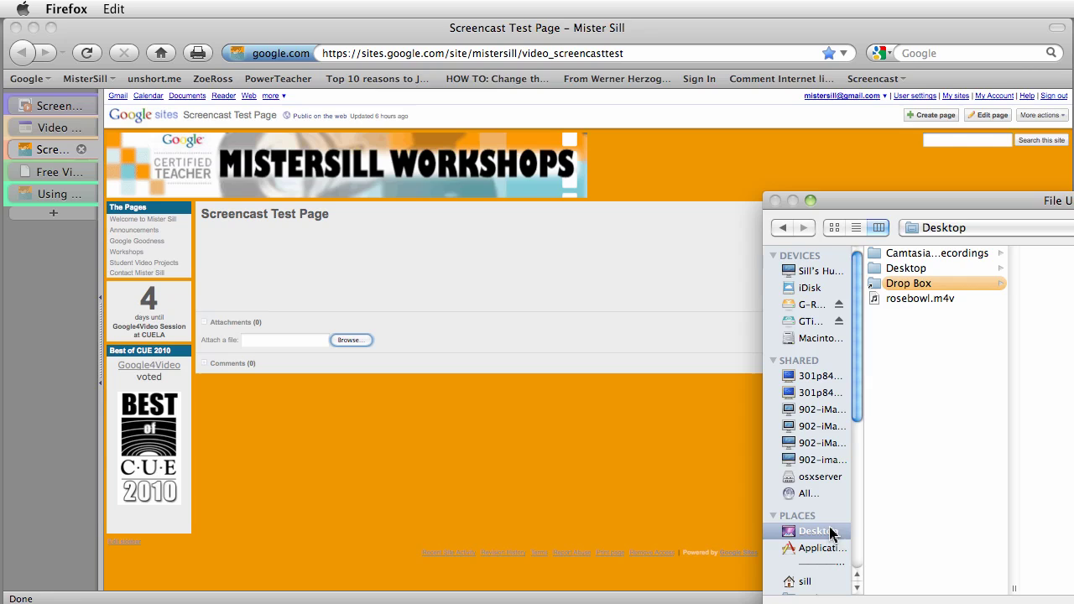
left_click_drag(939, 205, 625, 117)
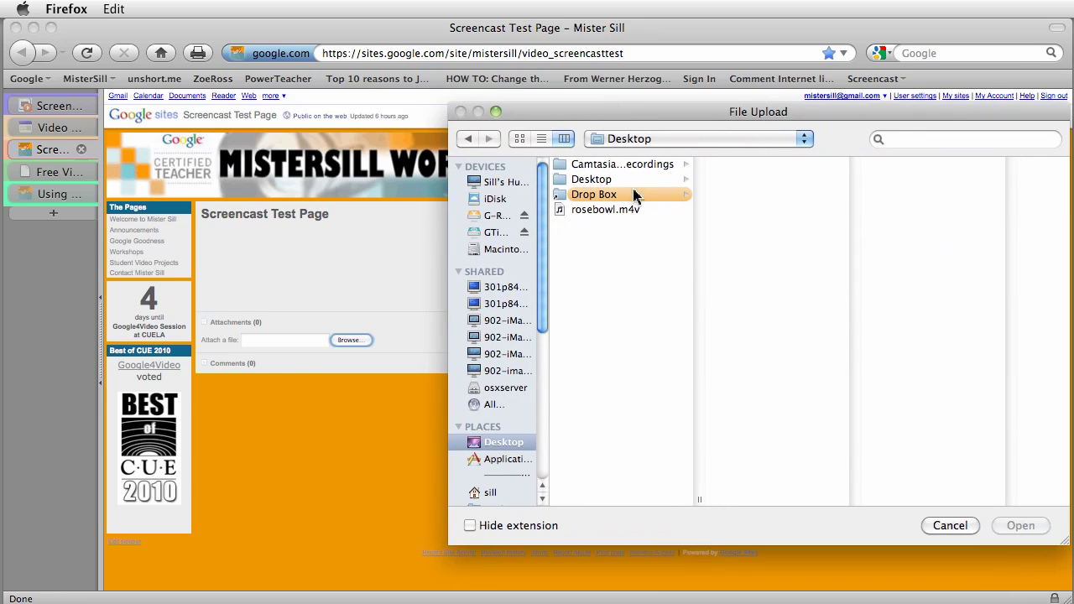
left_click(627, 210)
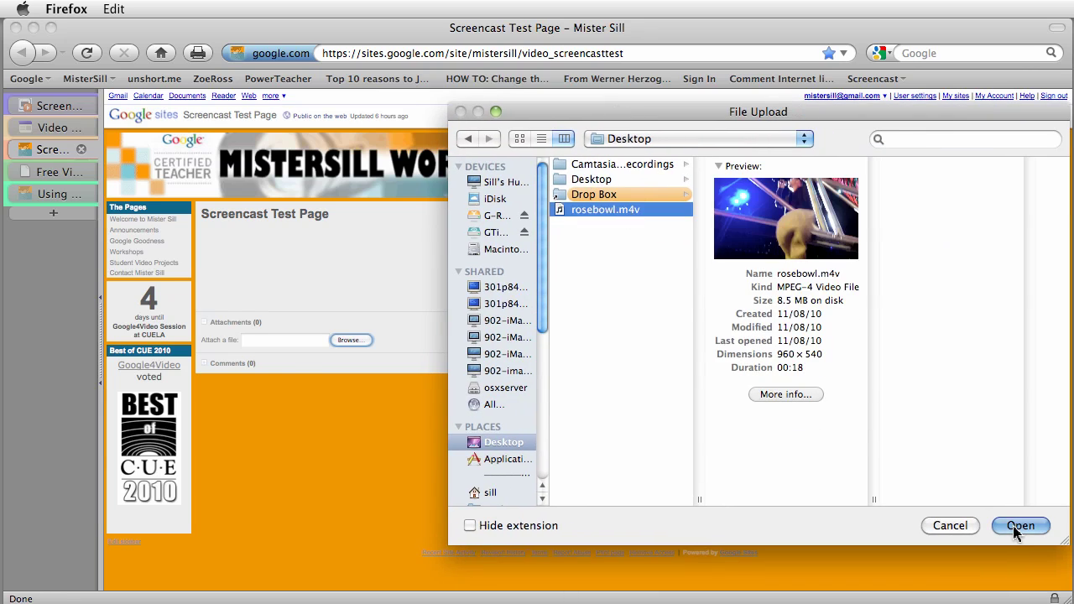
left_click(1031, 530)
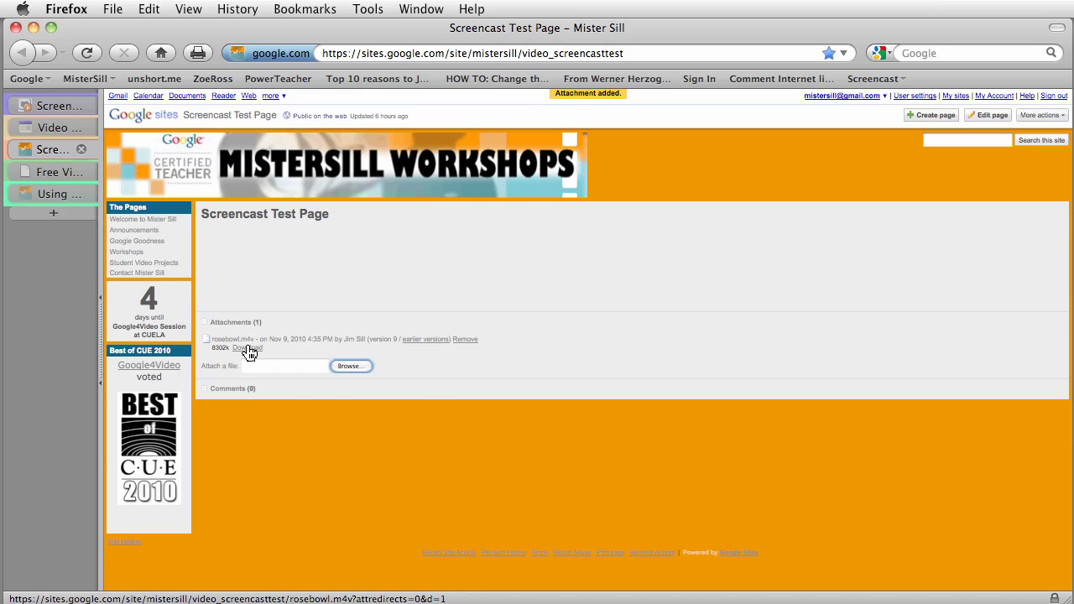
Copy the download link location of the rosebowl.m4v attachment and paste it into a blank TextEdit document.
right_click(249, 352)
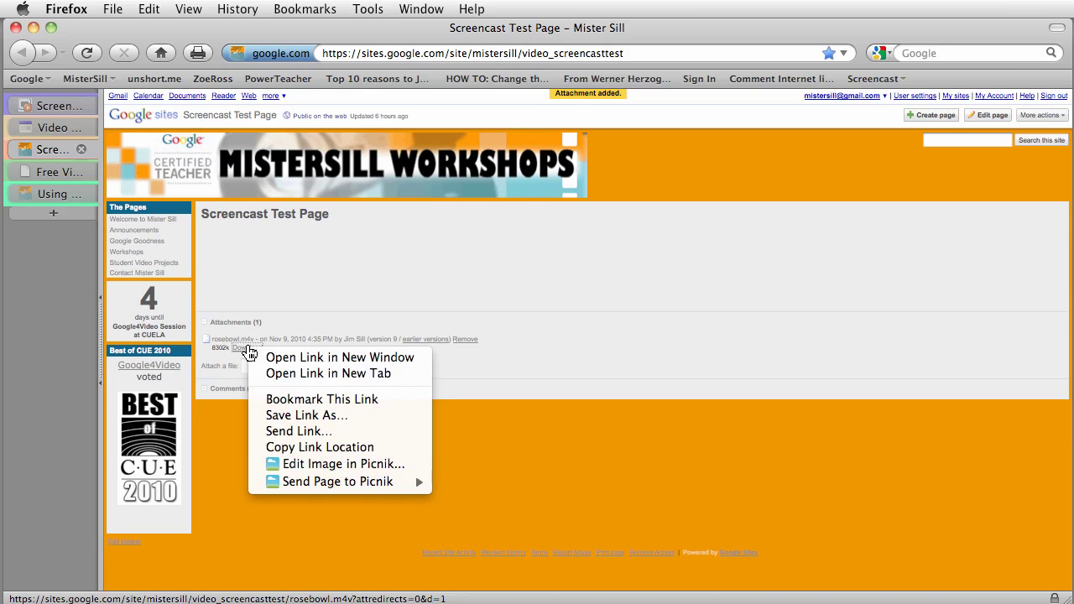
left_click(292, 454)
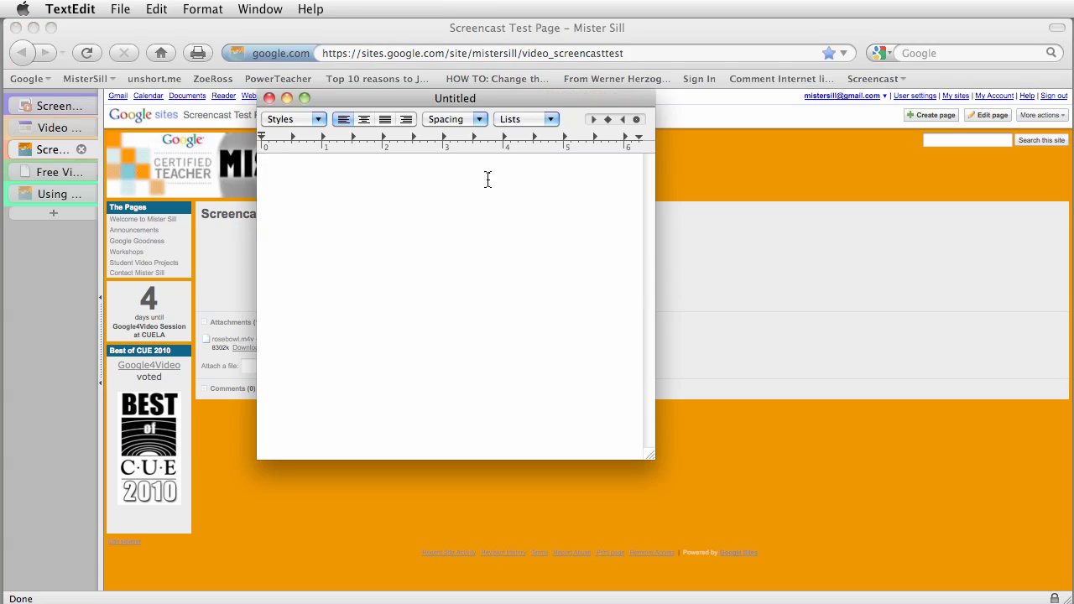
left_click_drag(481, 104, 478, 95)
right_click(355, 199)
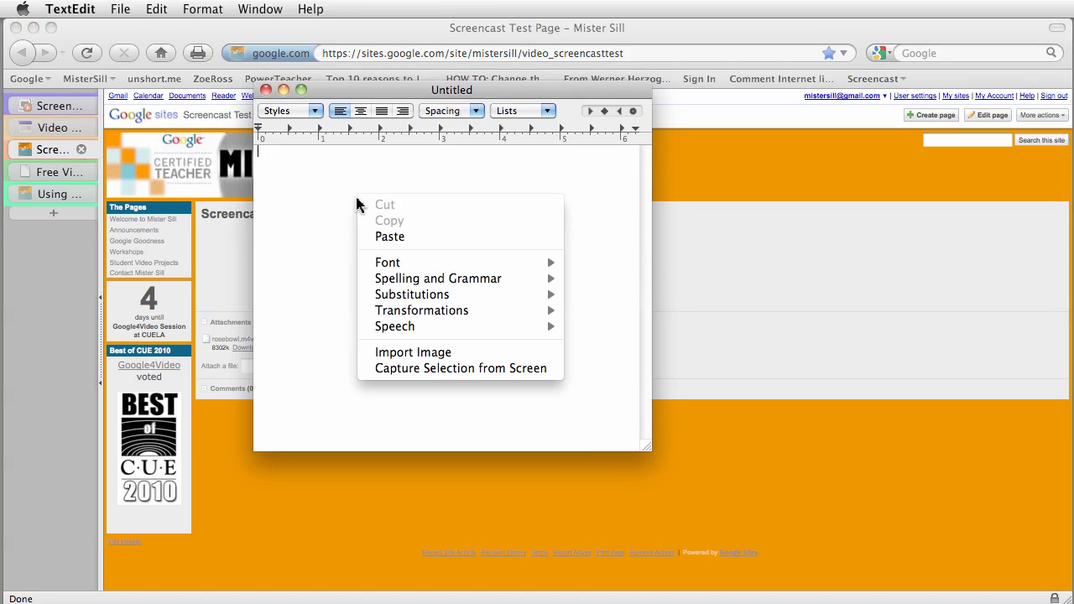
left_click(385, 234)
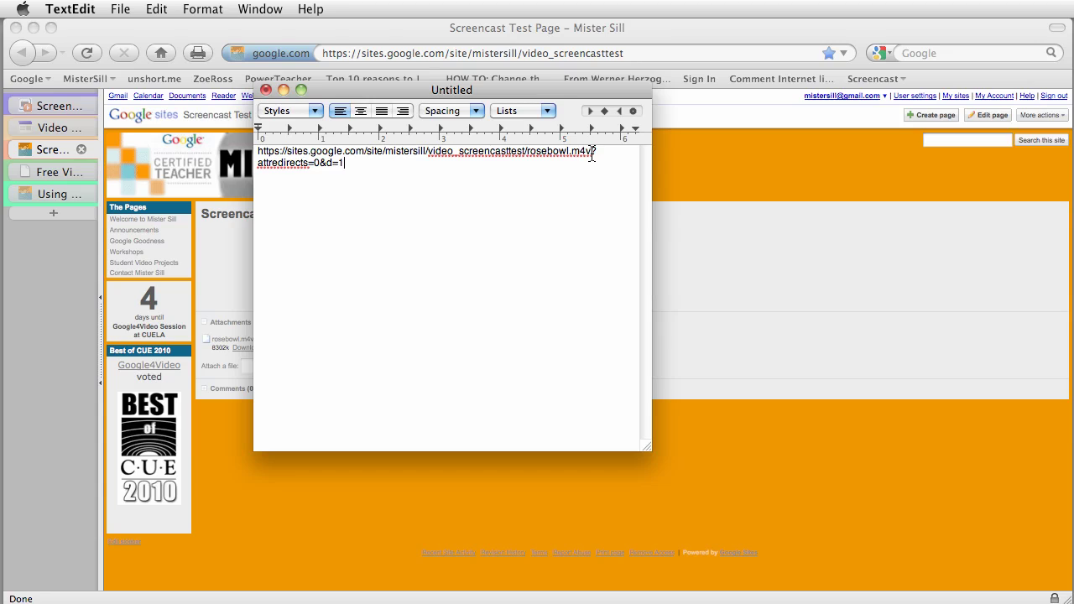
Remove "?attredirects=0&d=1" from the end of the pasted link and copy the remaining URL ending in rosebowl.m4v.
left_click_drag(592, 158, 593, 169)
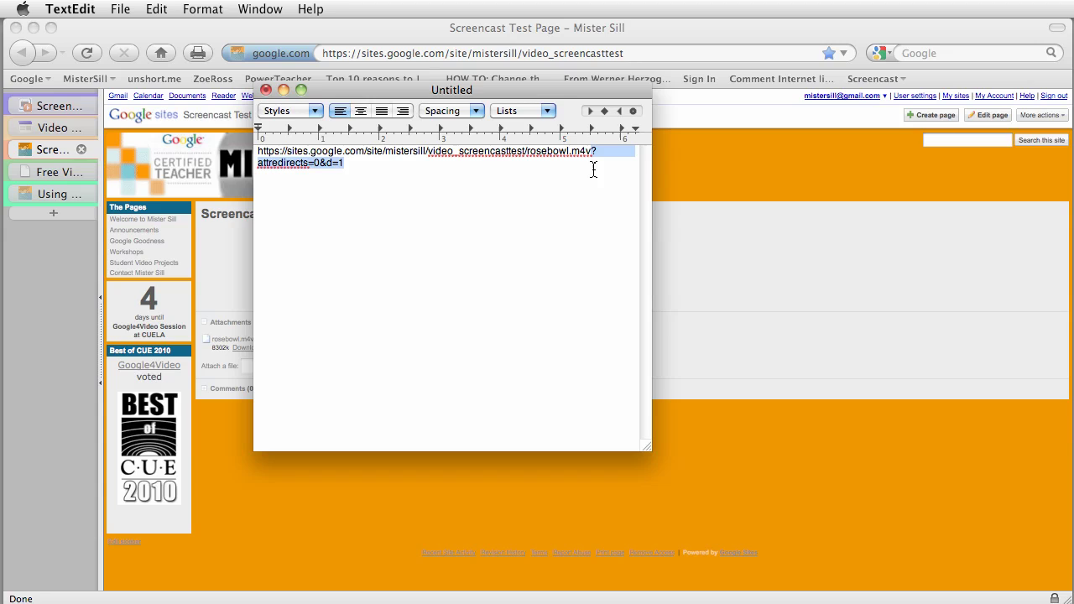
key("BackSpace")
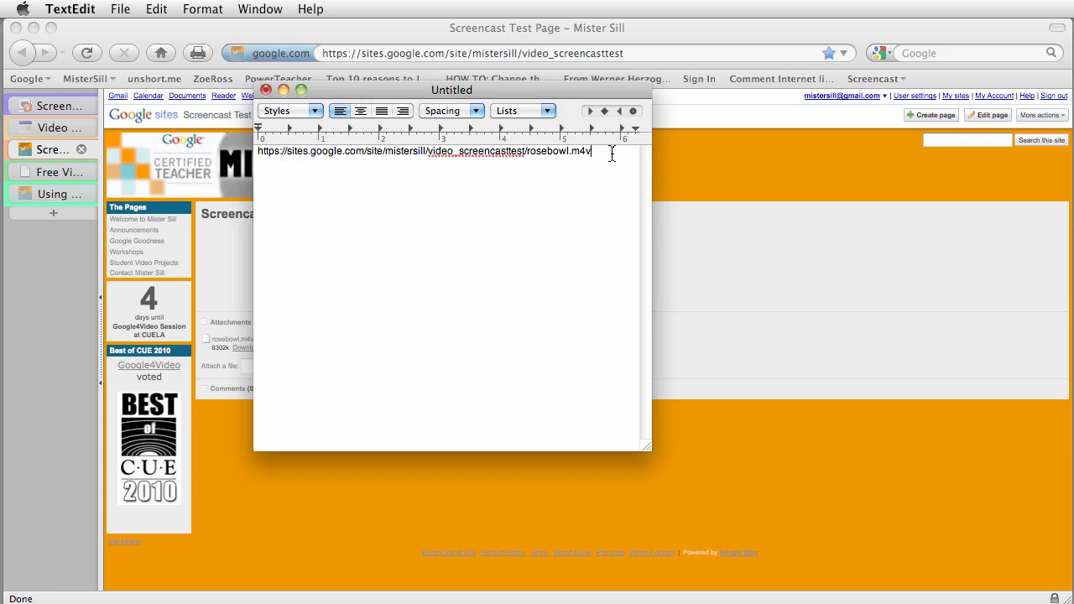
left_click_drag(609, 153, 257, 152)
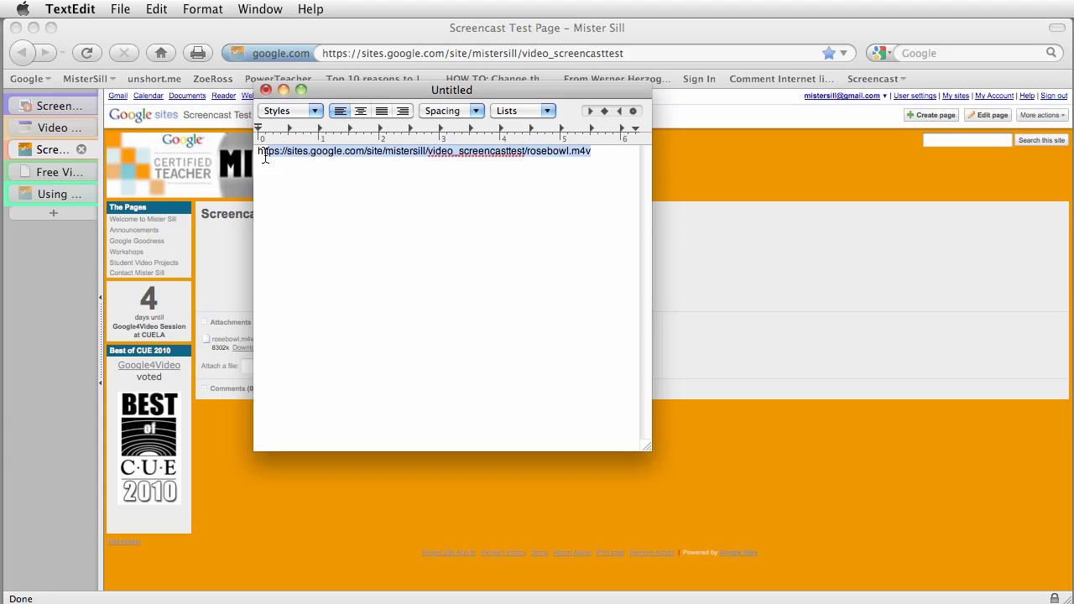
right_click(408, 161)
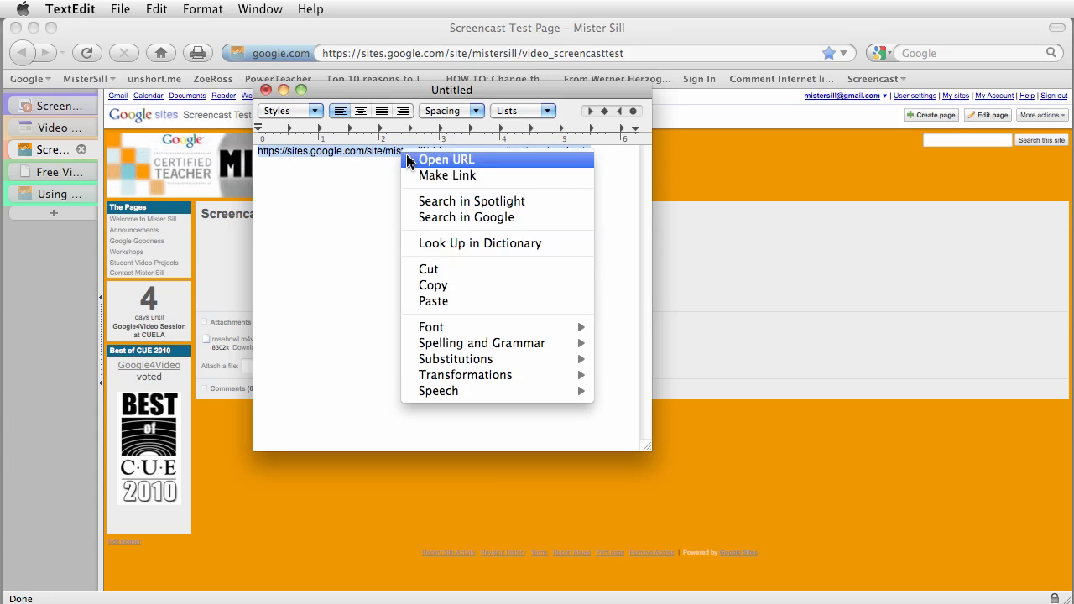
left_click(450, 291)
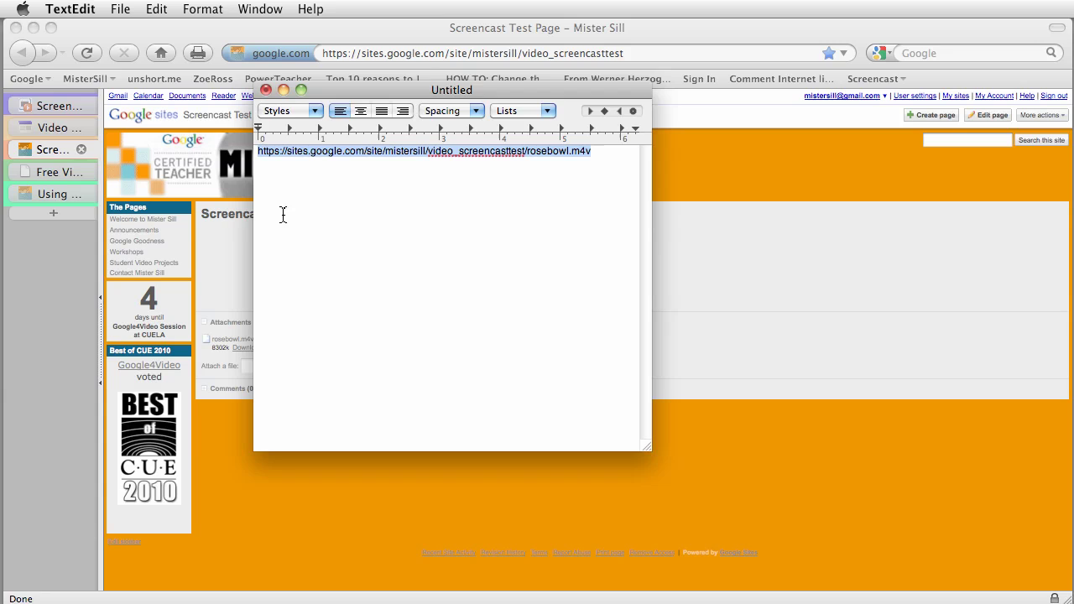
Switch to Firefox and choose QuickTime (MOV) as the media type on the FreeVideoCoding.com page.
left_click(58, 287)
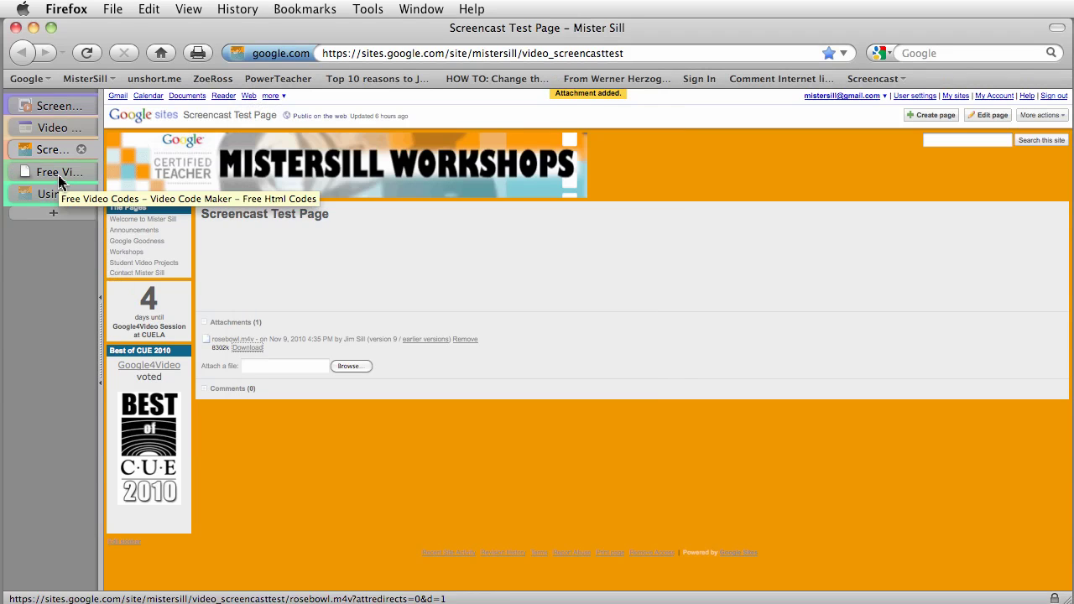
left_click(59, 175)
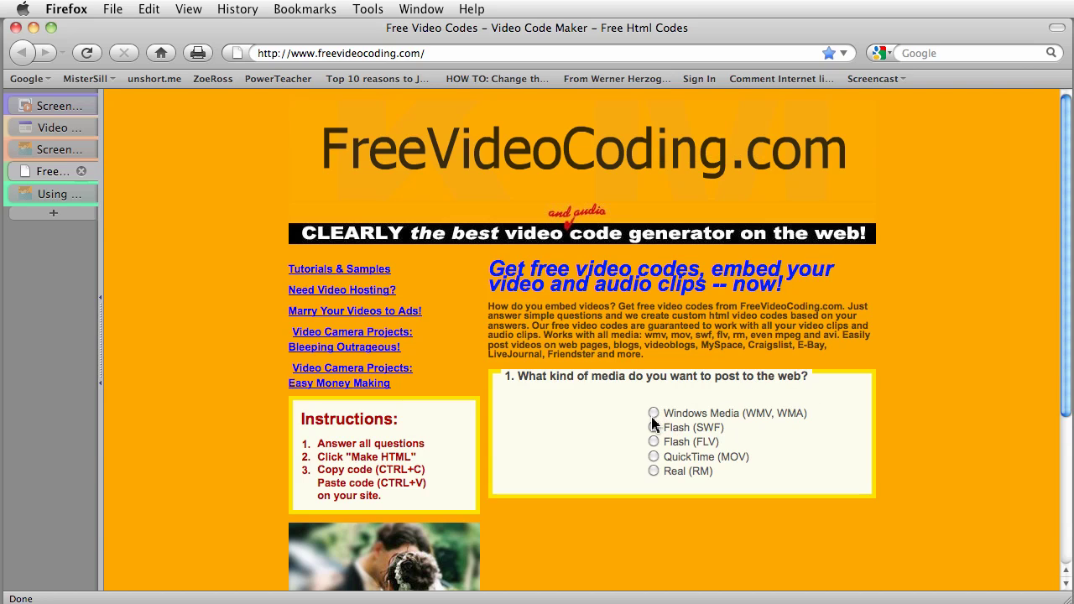
left_click(654, 456)
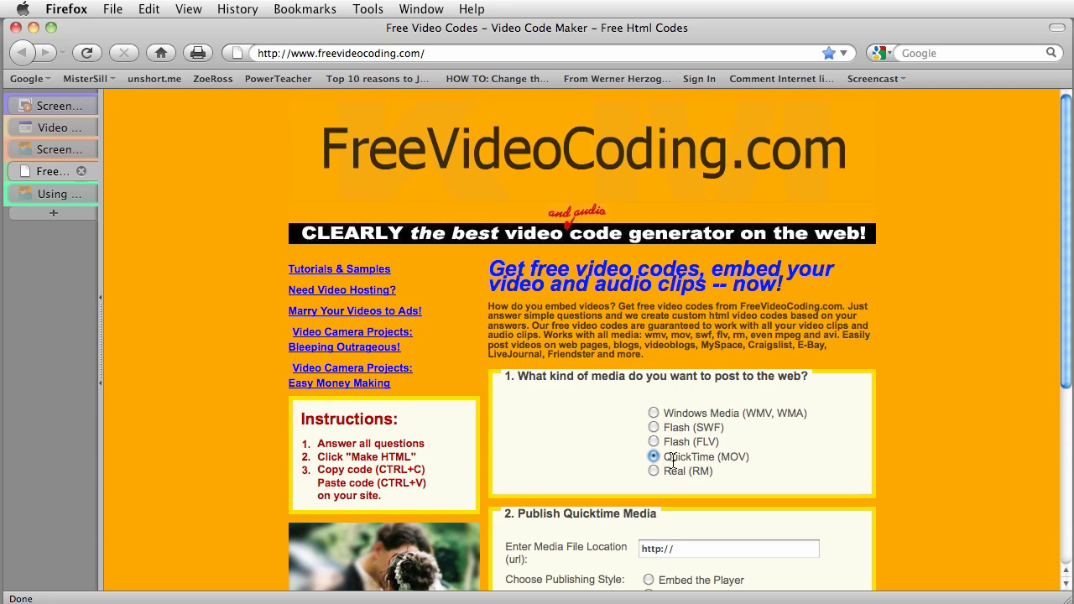
scroll(853, 403, "down", 1)
scroll(854, 404, "down", 5)
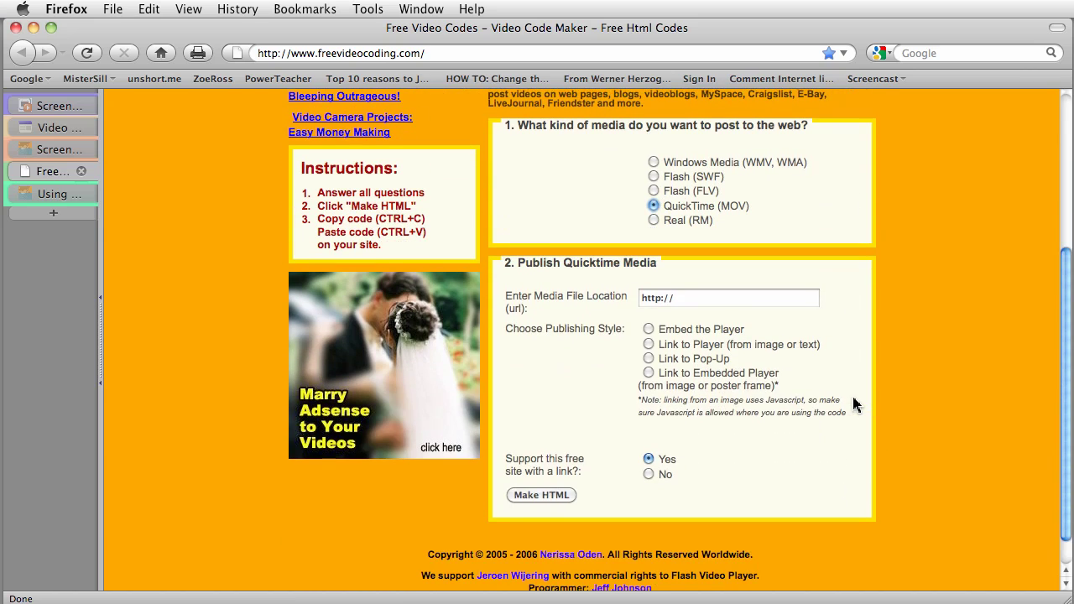
Replace the placeholder media file location with the copied rosebowl.m4v URL.
left_click(700, 300)
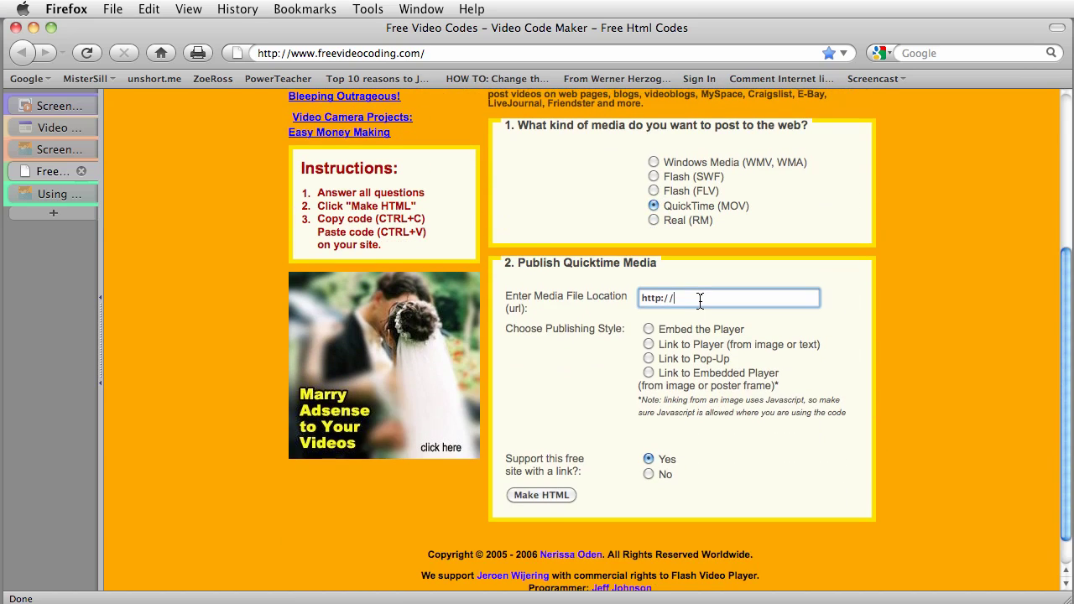
key("shift+Left")
key("shift+Left")
key("shift+Left")
key("shift+Left")
key("shift+Left")
key("shift+Left")
key("shift+Left")
right_click(668, 300)
left_click(703, 386)
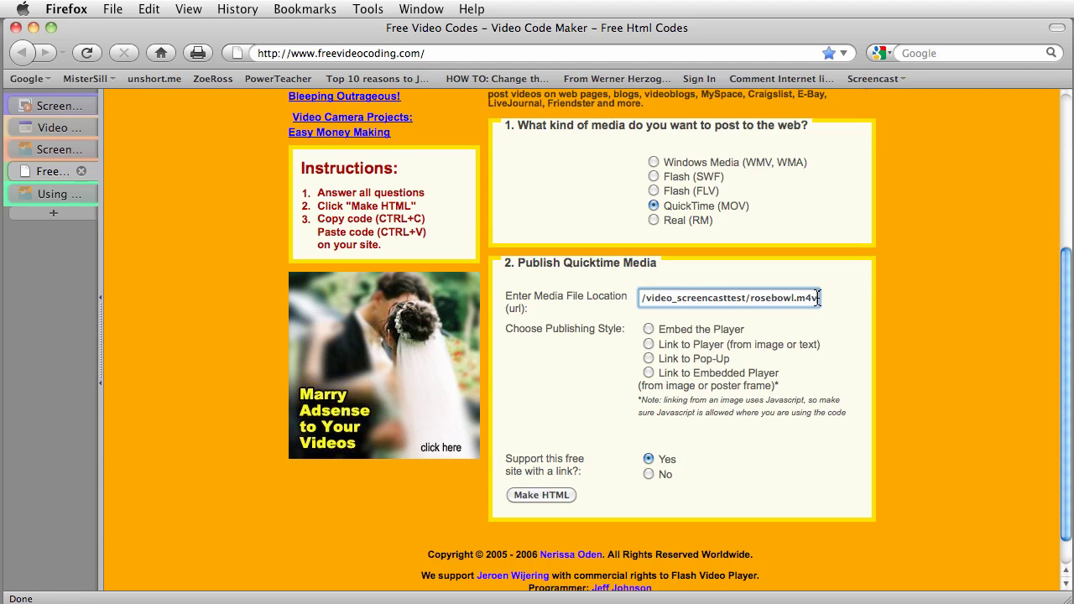
Set the publishing style to Embed the Player with AutoPlay disabled, and generate the HTML code.
left_click(648, 330)
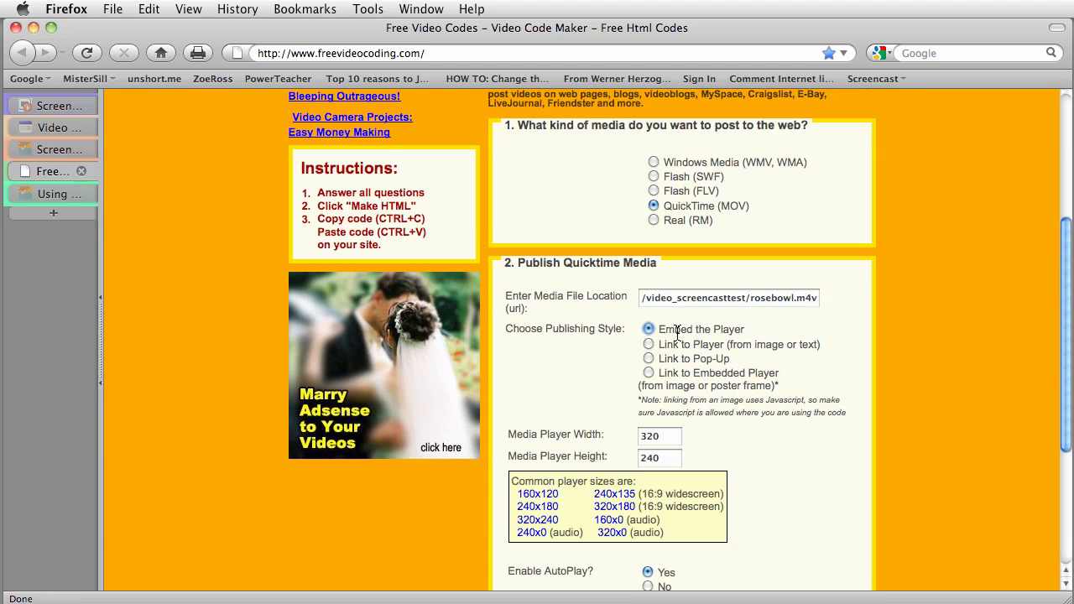
scroll(746, 432, "down", 2)
scroll(747, 432, "down", 1)
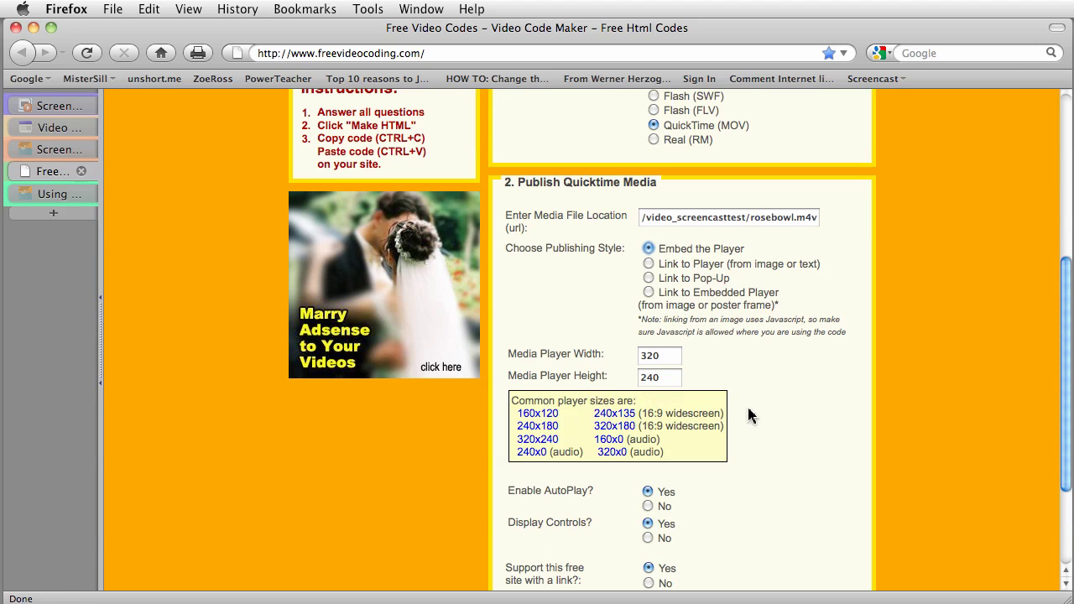
scroll(747, 406, "down", 5)
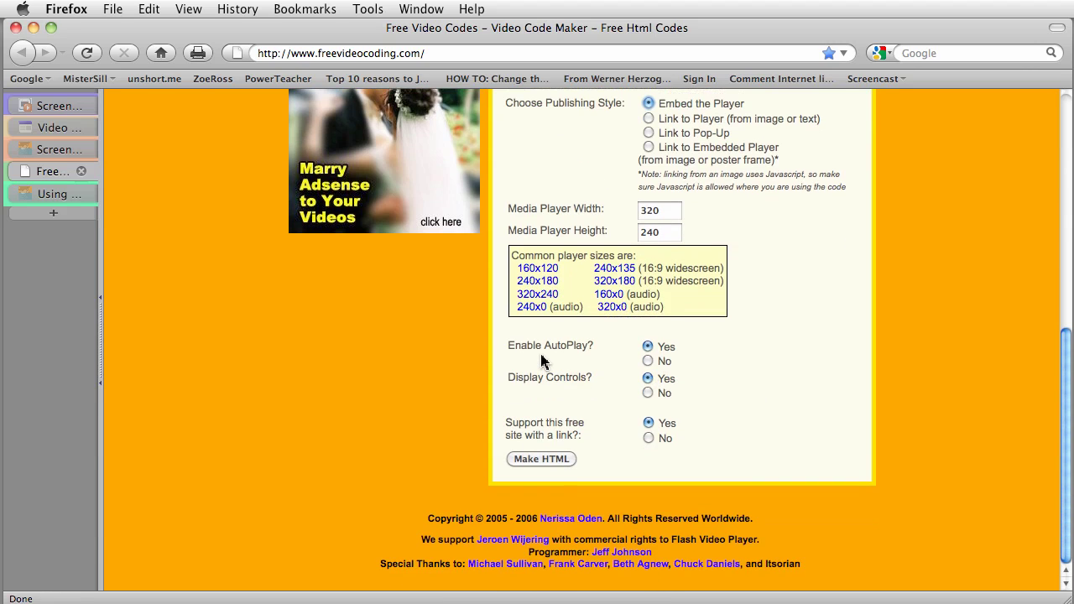
left_click(647, 361)
left_click(547, 462)
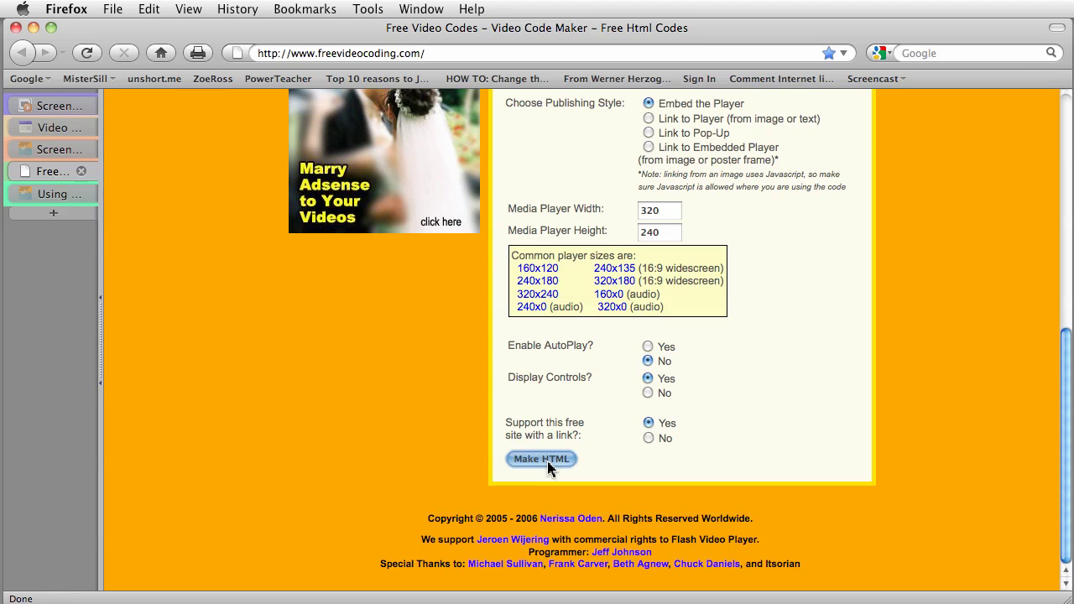
scroll(807, 375, "down", 5)
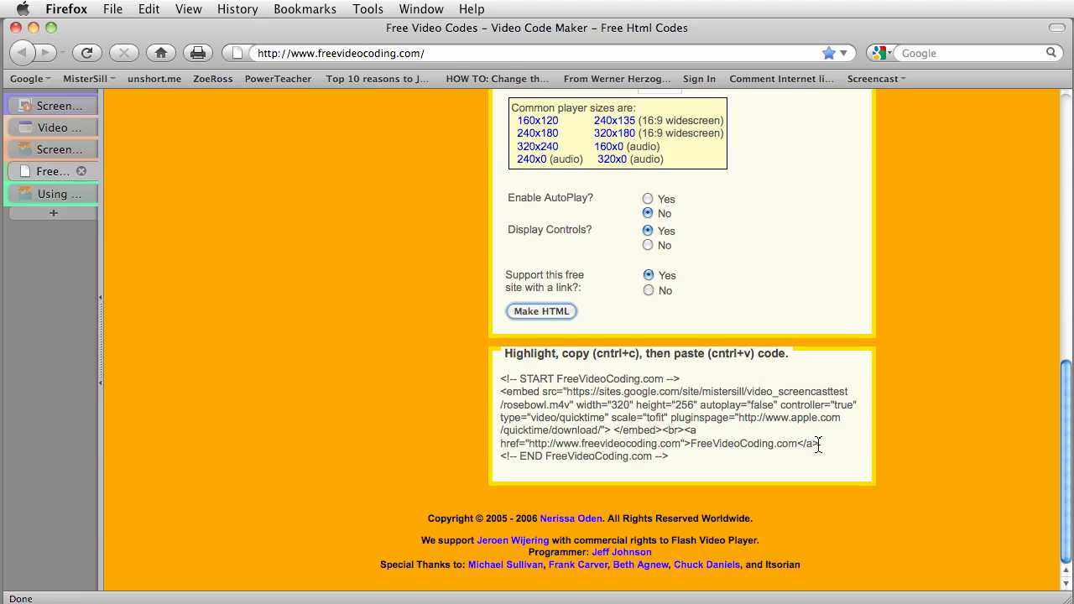
Copy the generated code from the opening embed tag through the closing FreeVideoCoding.com link, leaving out the START and END comments.
left_click_drag(818, 444, 499, 399)
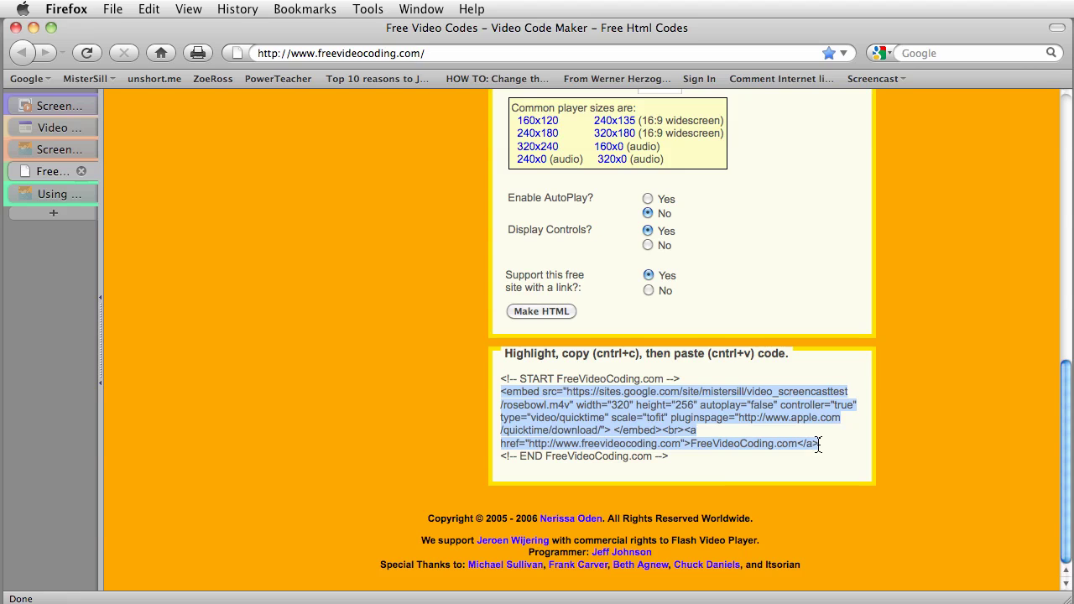
right_click(739, 412)
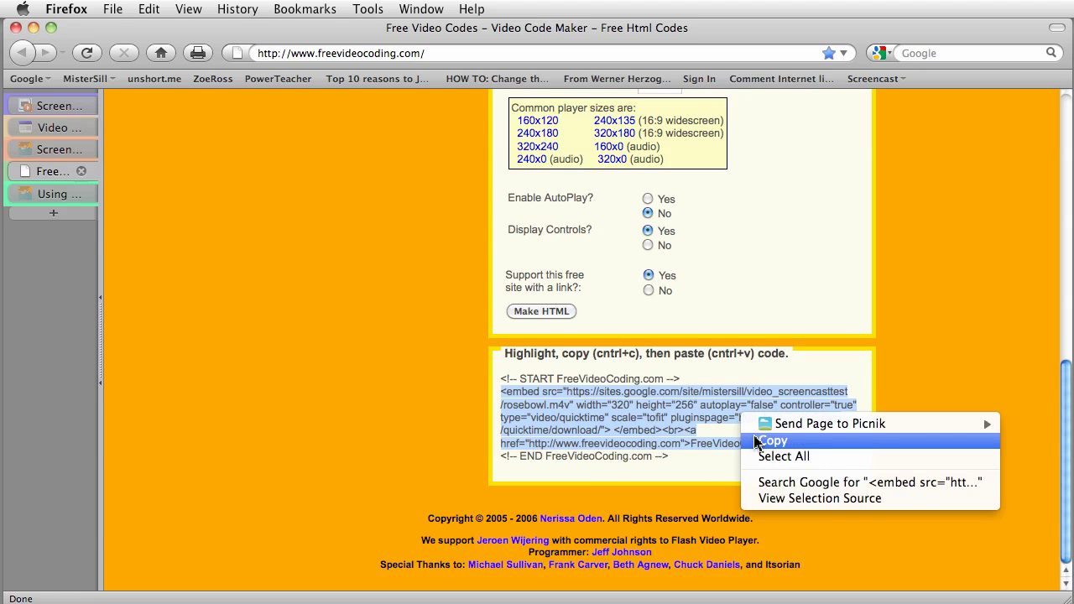
left_click(759, 441)
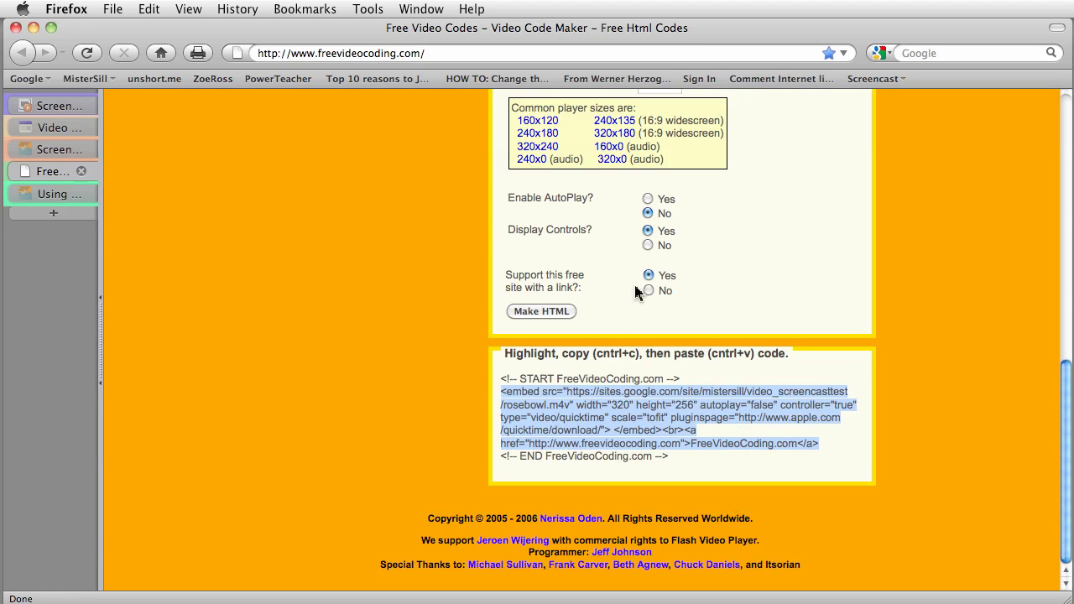
Paste the embed code into the HTML source of the Screencast Test Page below the line break and save the page.
left_click(55, 149)
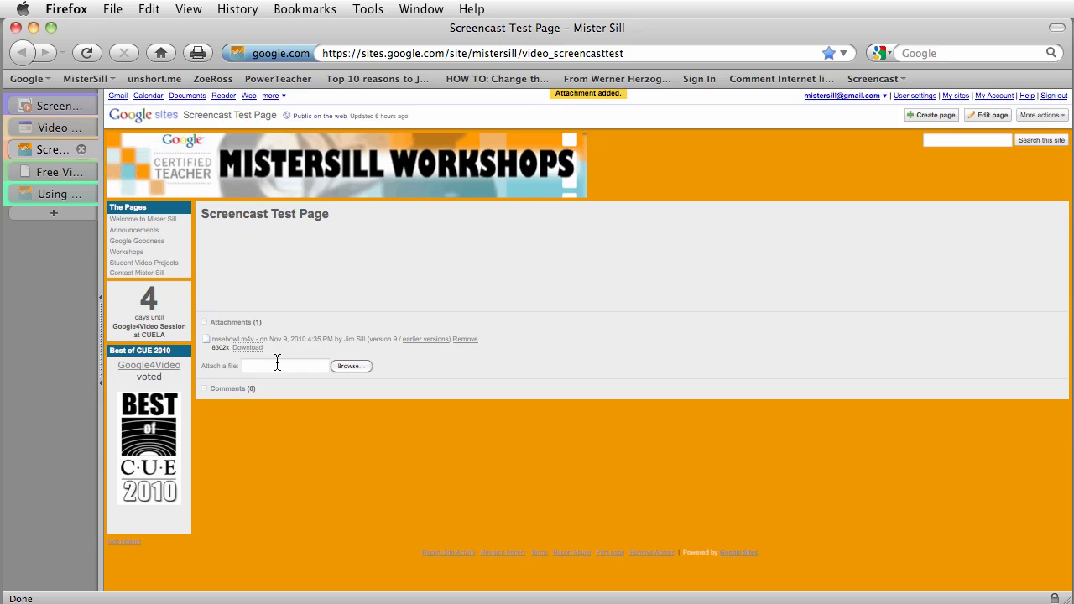
left_click(989, 117)
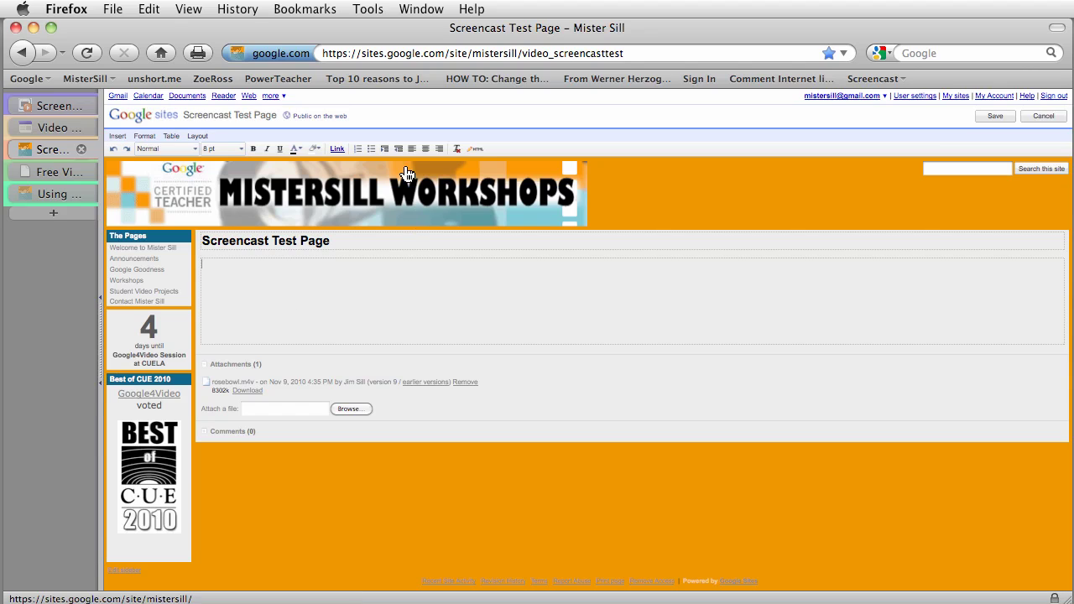
left_click(476, 151)
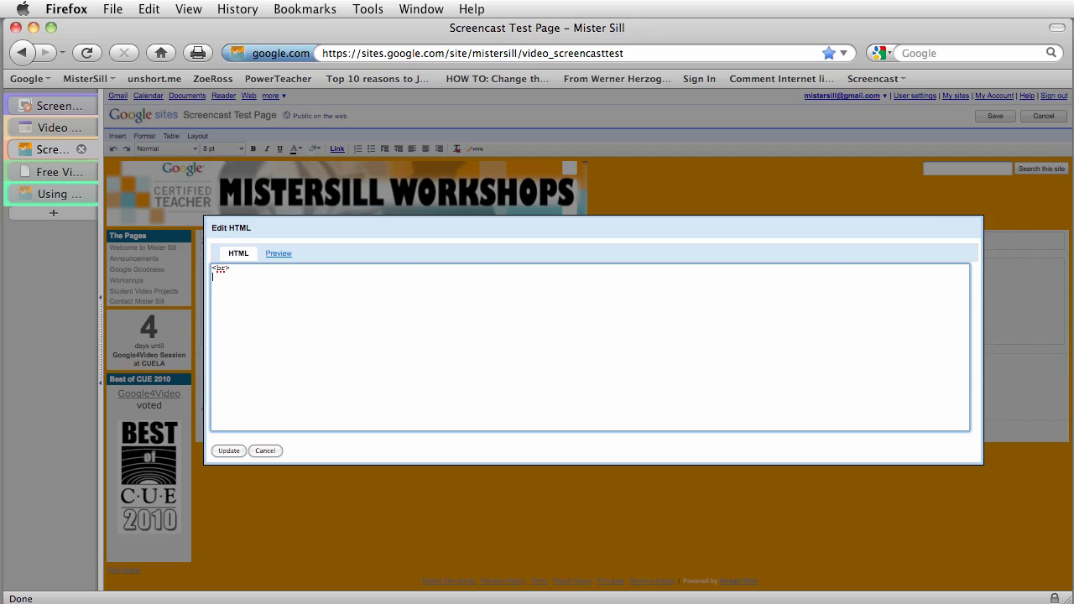
key("super+v")
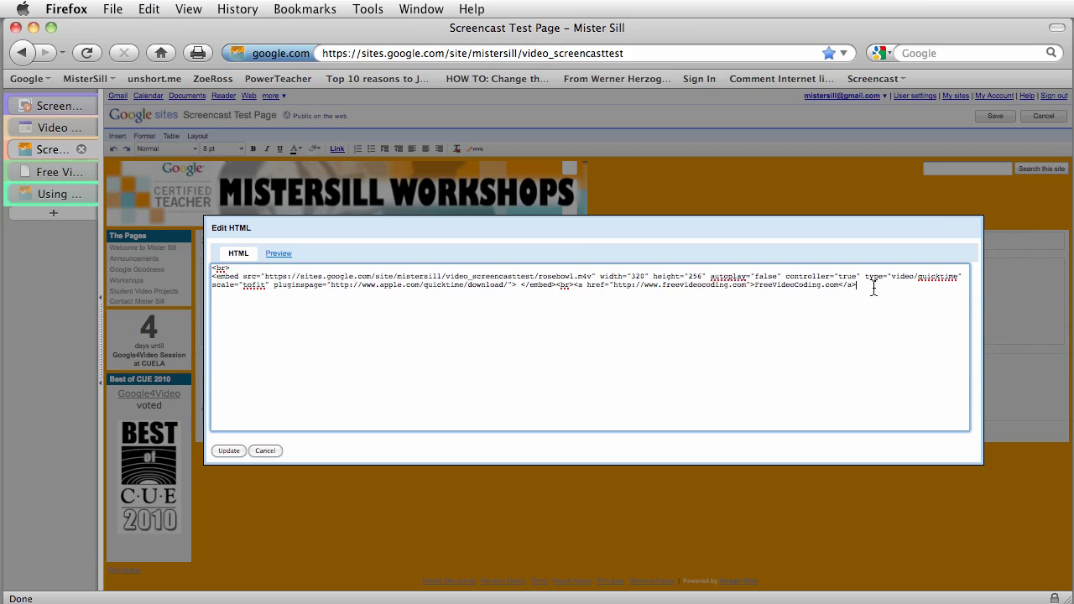
left_click(228, 451)
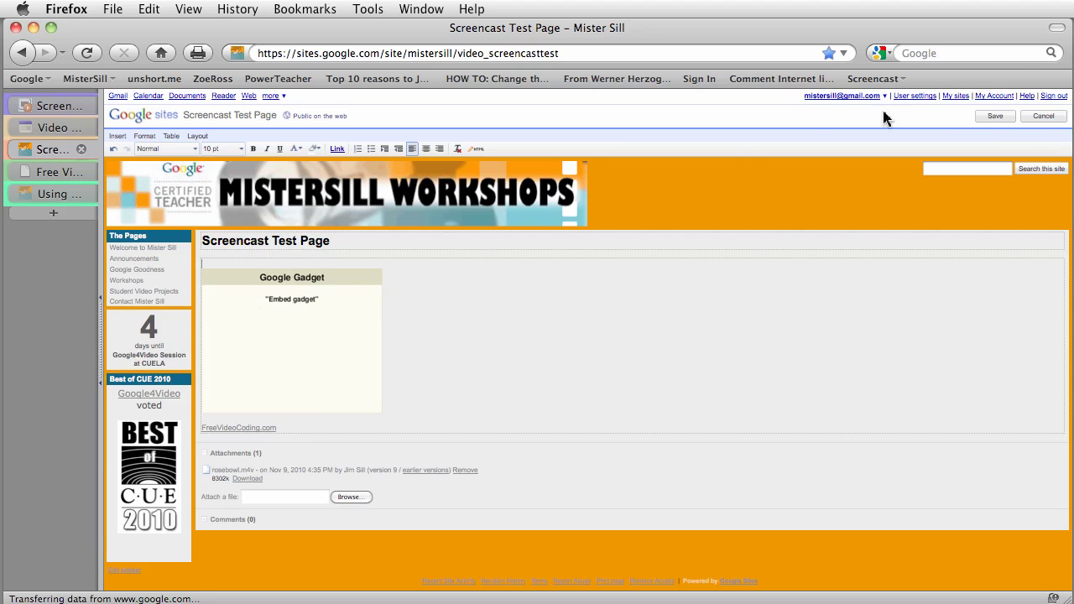
left_click(996, 122)
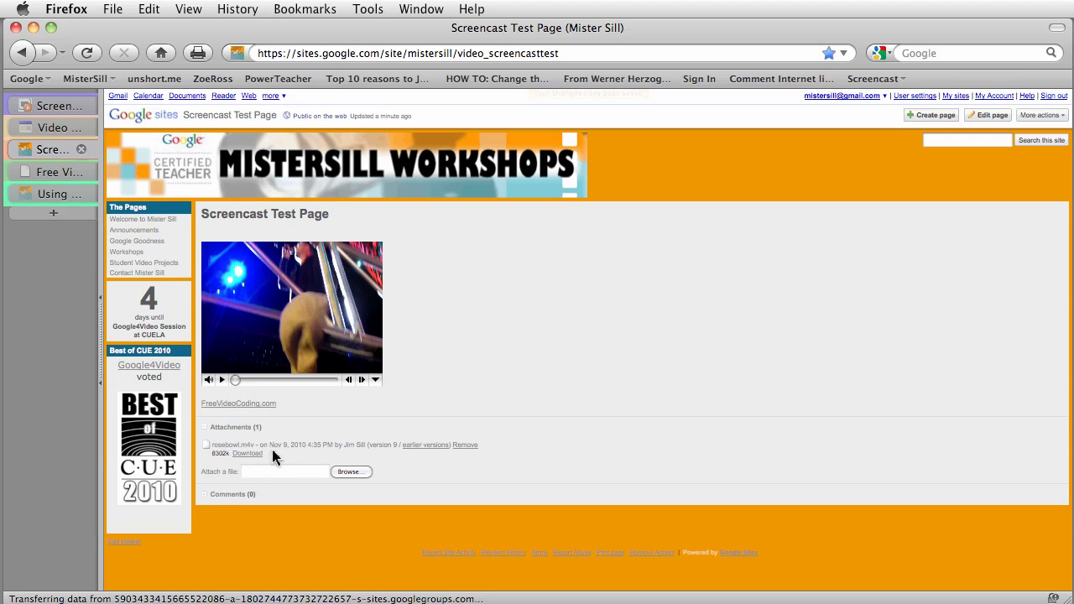
Review the written instructions on the page about using Google to host and embed video in Sites.
left_click(59, 195)
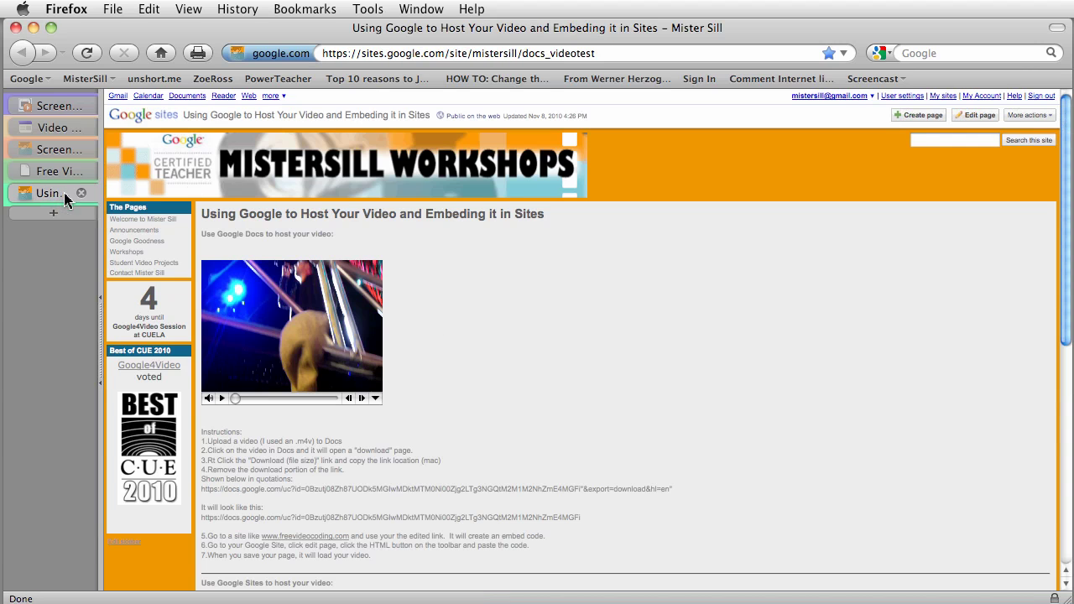
scroll(598, 346, "down", 10)
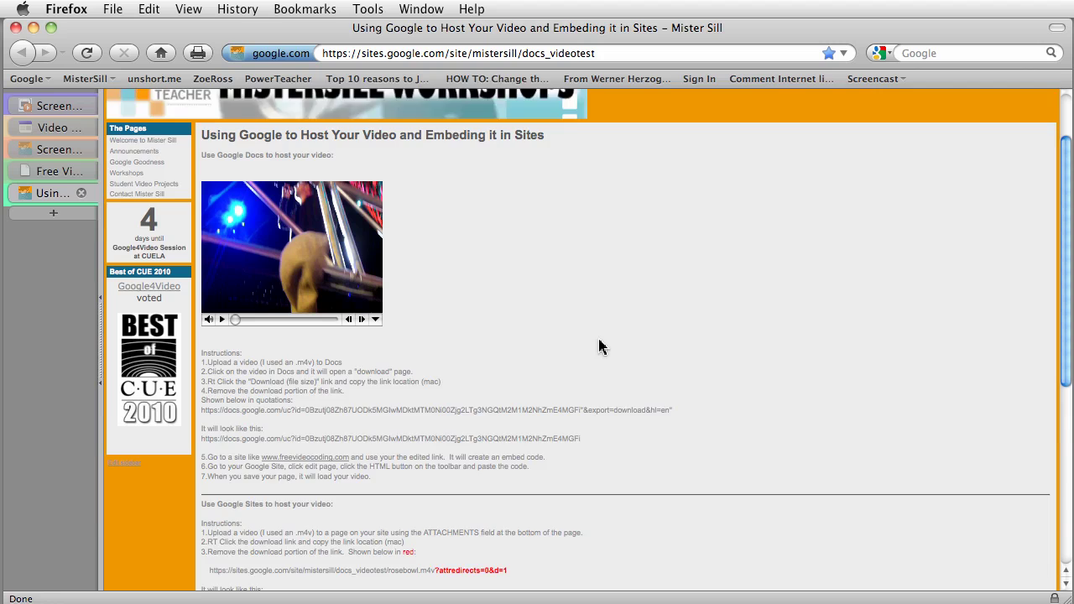
scroll(511, 377, "up", 8)
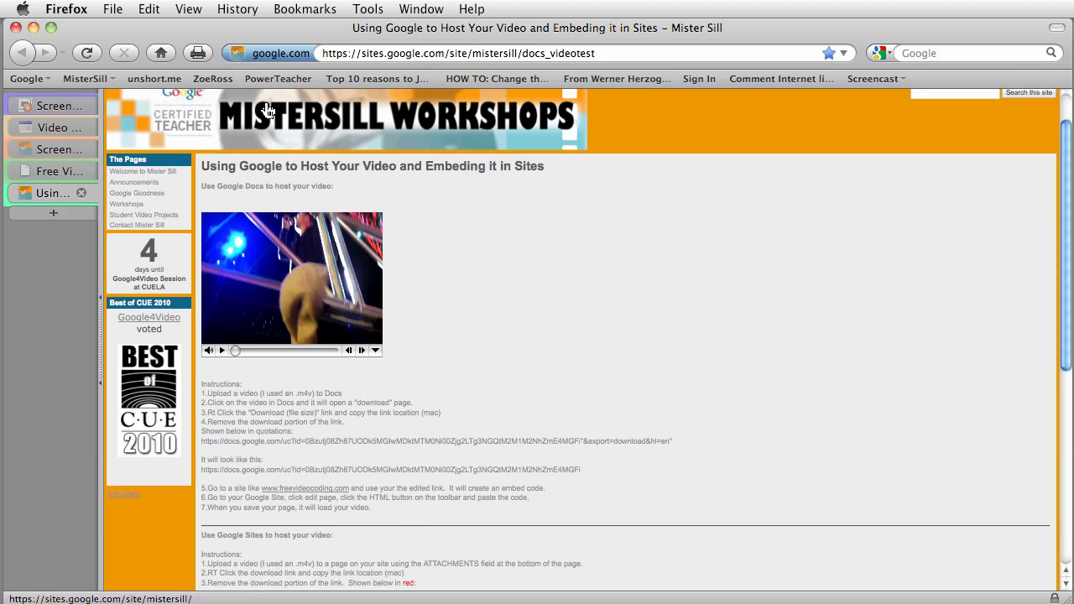
Return to the Screencast Slides presentation and show its second slide.
left_click(58, 106)
left_click(391, 238)
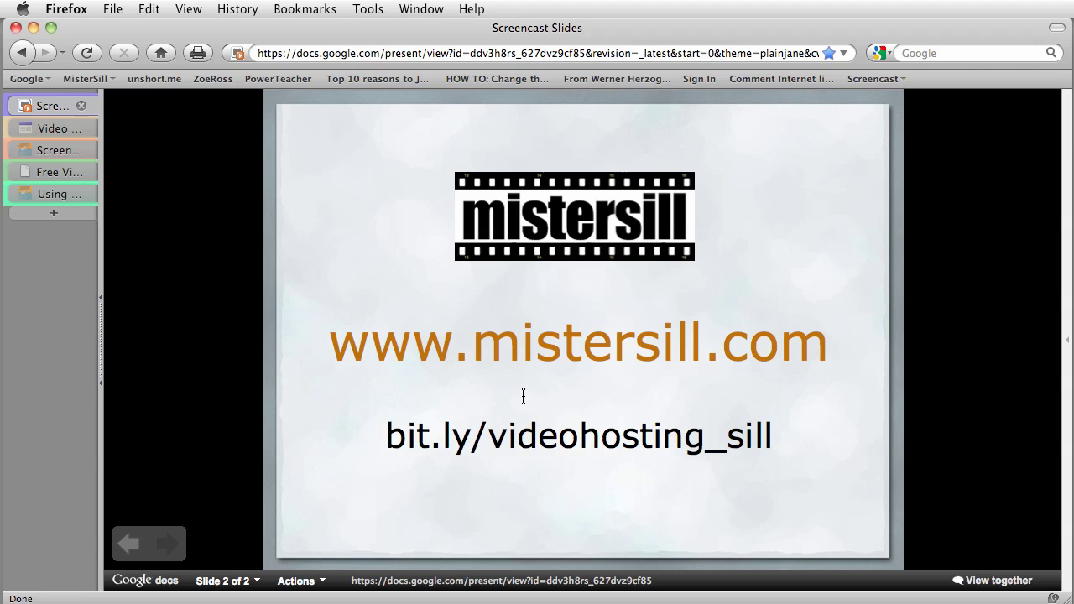